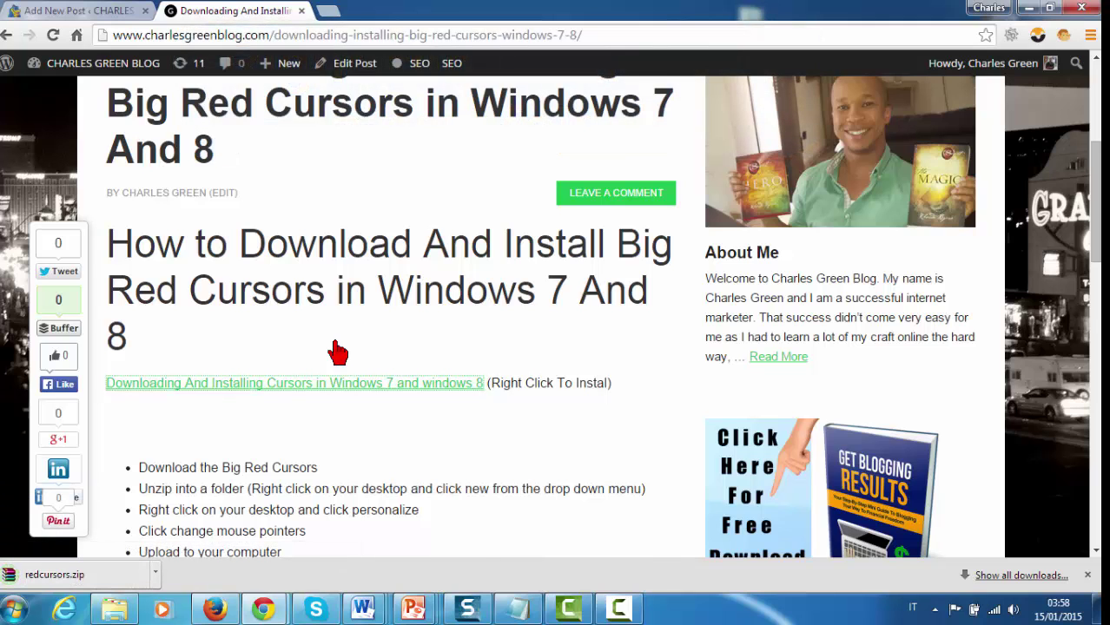
Leave the browser page and create a new folder on the desktop.
key(super+d)
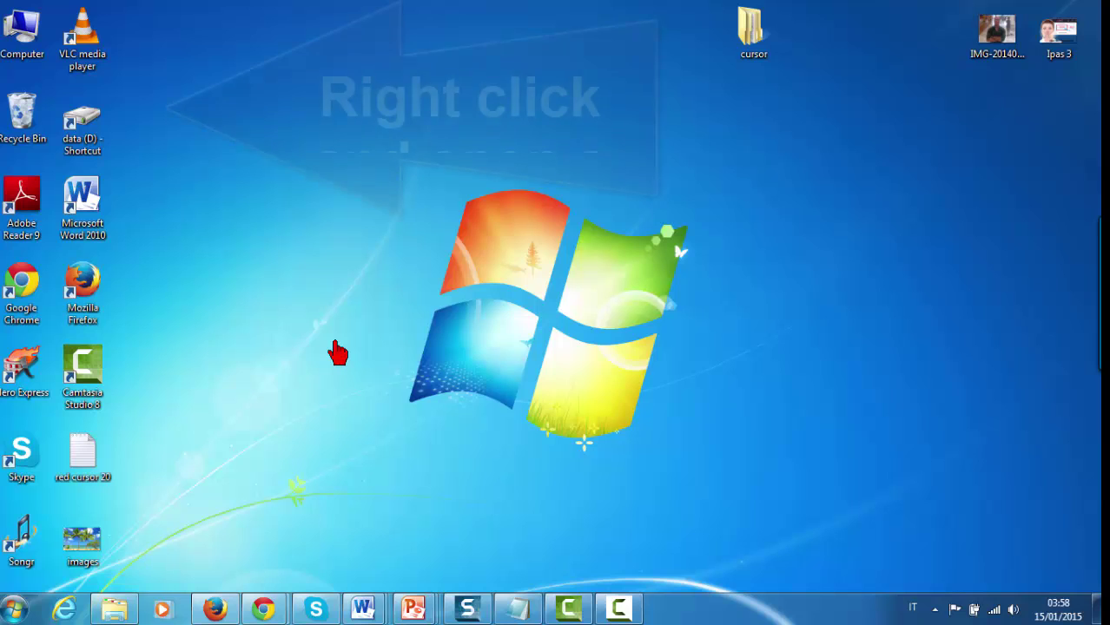
key(shift+F10)
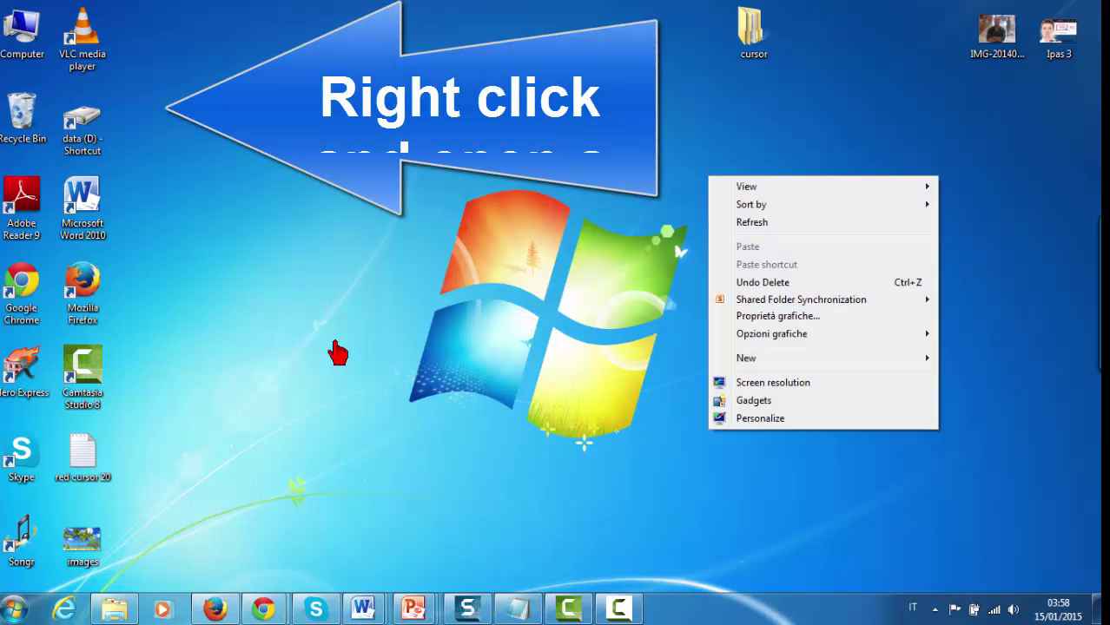
key(Down)
key(Down)
key(Down)
key(Down)
key(Down)
key(Down)
key(Down)
key(Down)
key(Down)
key(Down)
key(Right)
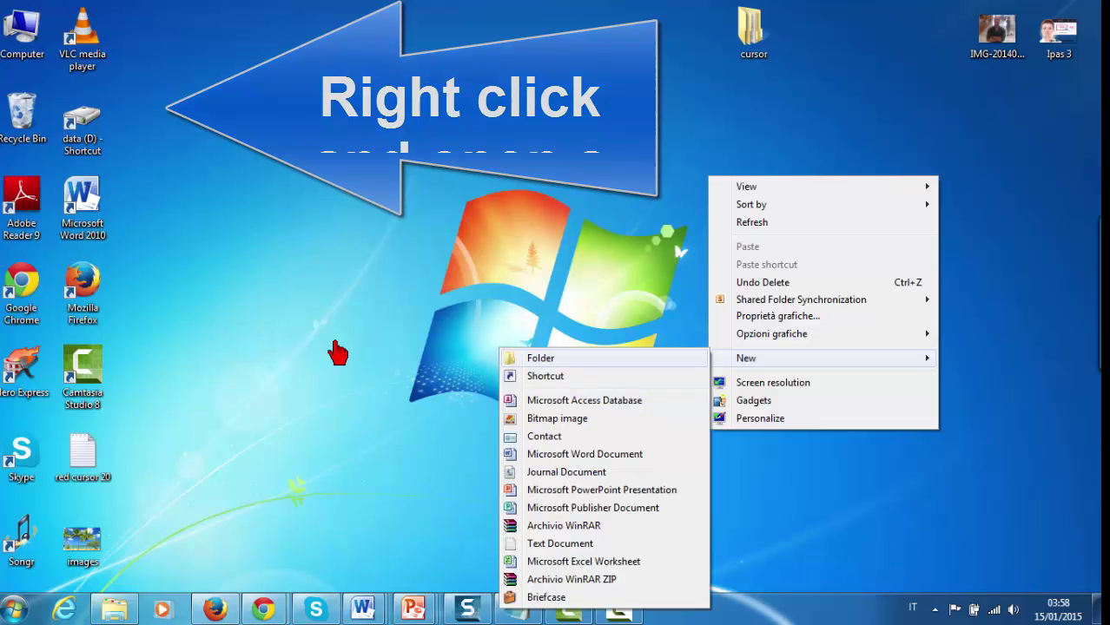
key(Return)
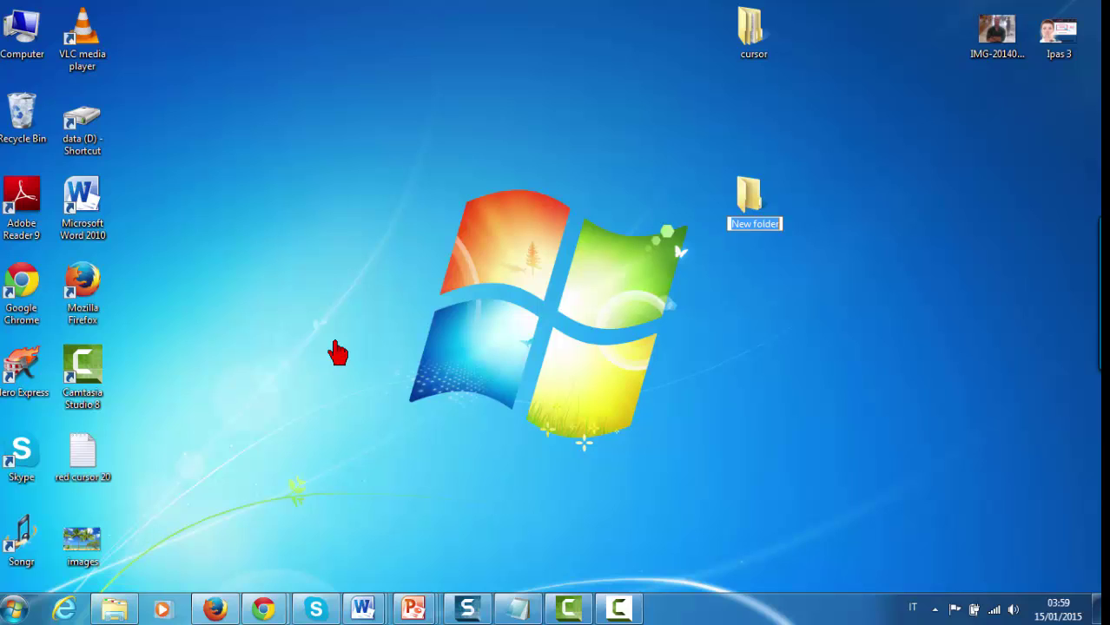
Name the new desktop folder "red big cursors".
text(red)
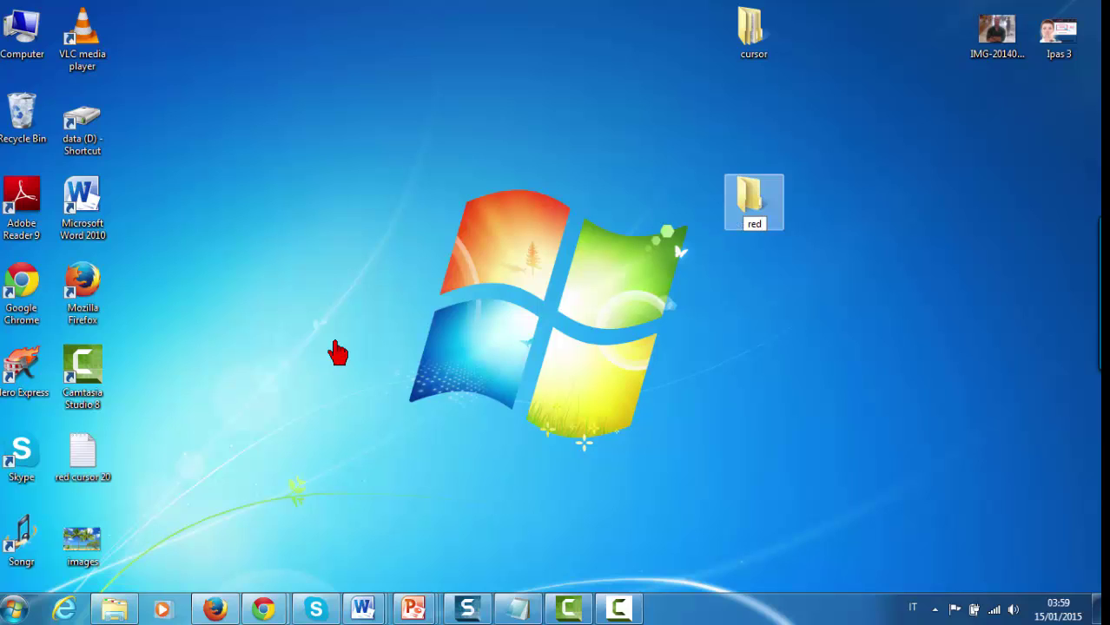
text( big curo)
key(BackSpace)
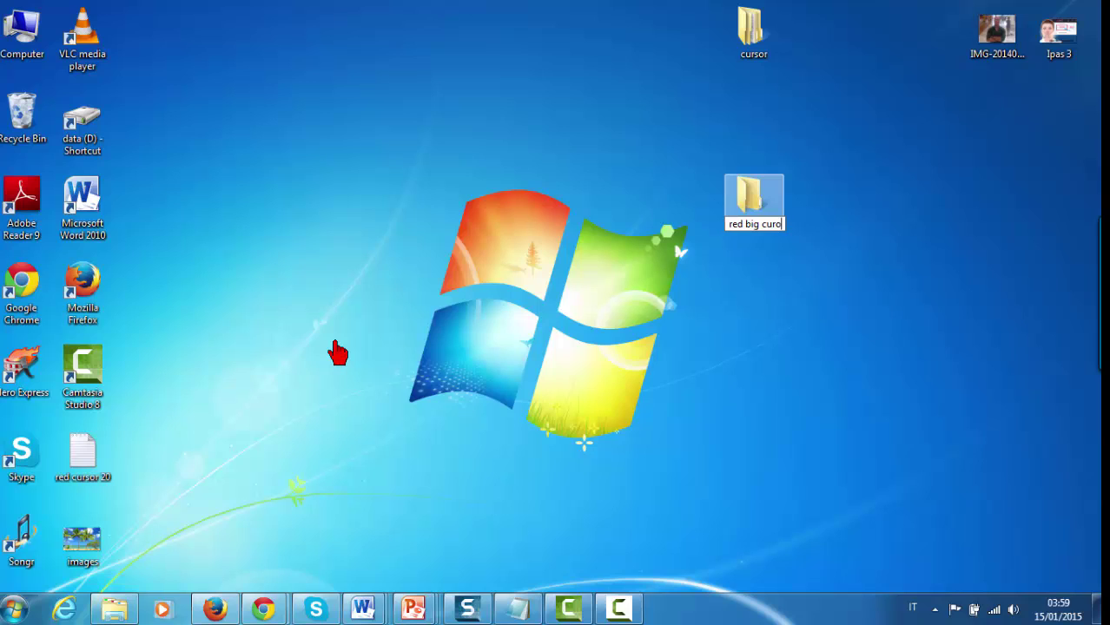
text(sors)
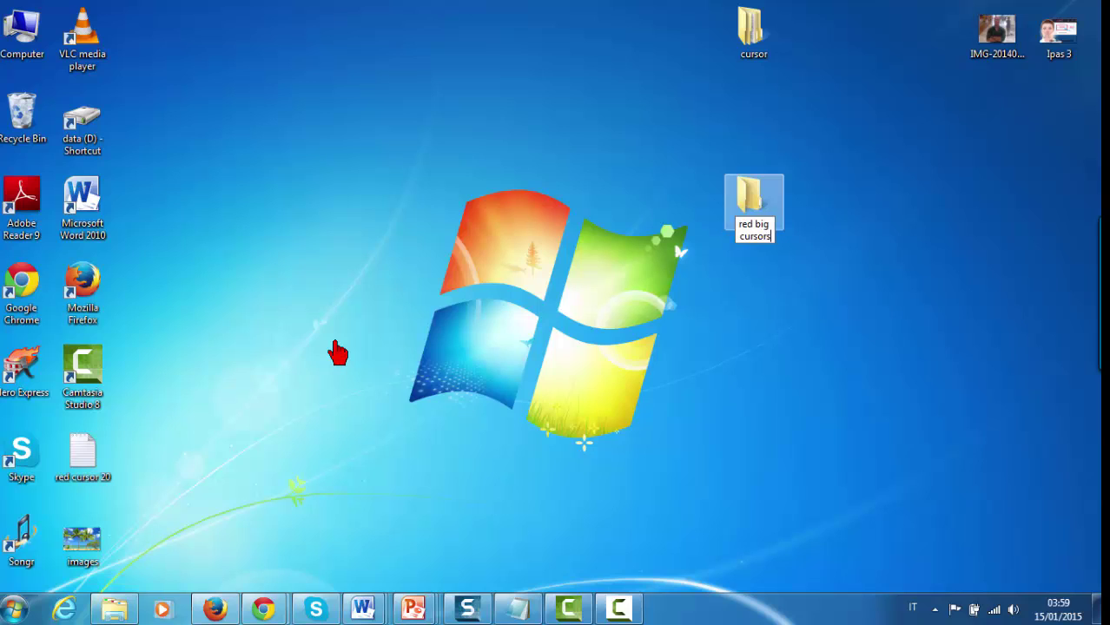
key(Return)
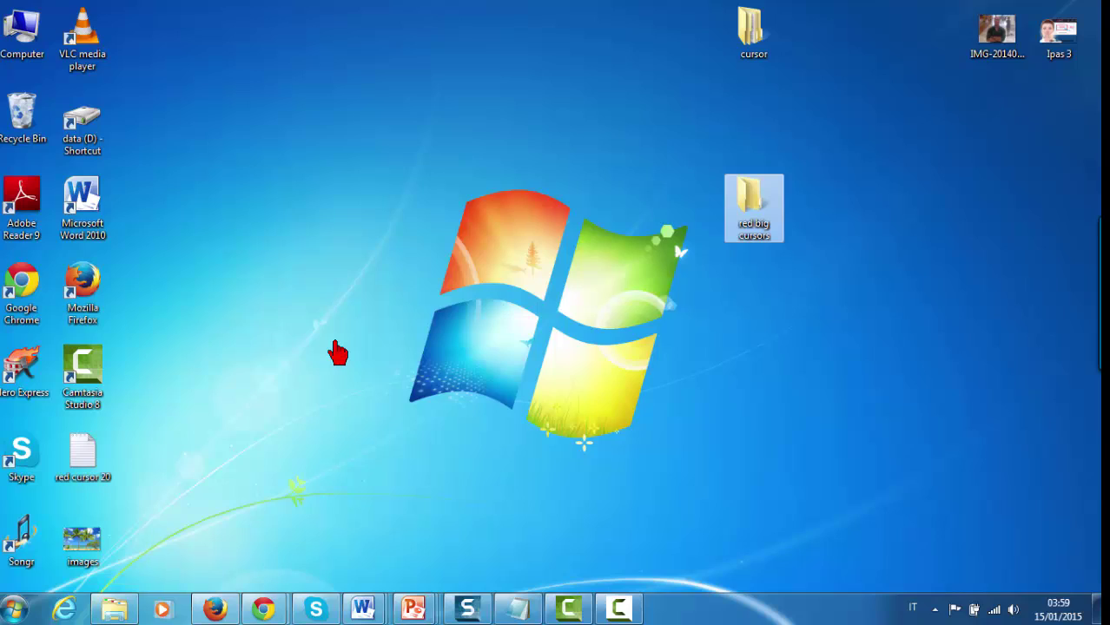
Switch to the cursor download page in Chrome, open the downloaded redcursors.zip archive and start extracting its files.
click(263, 609)
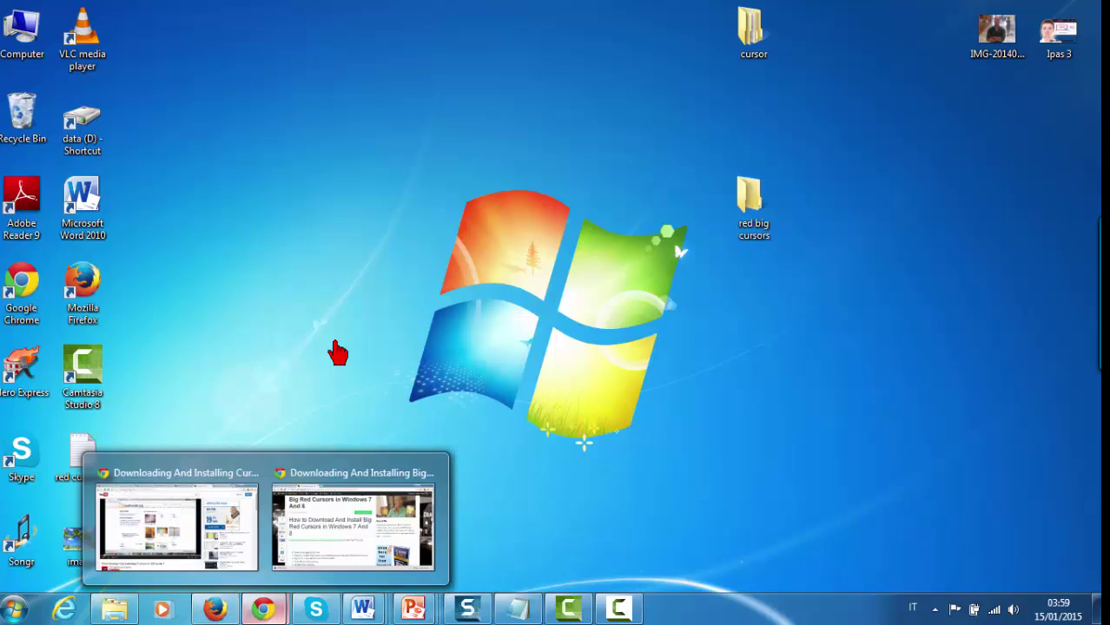
click(351, 525)
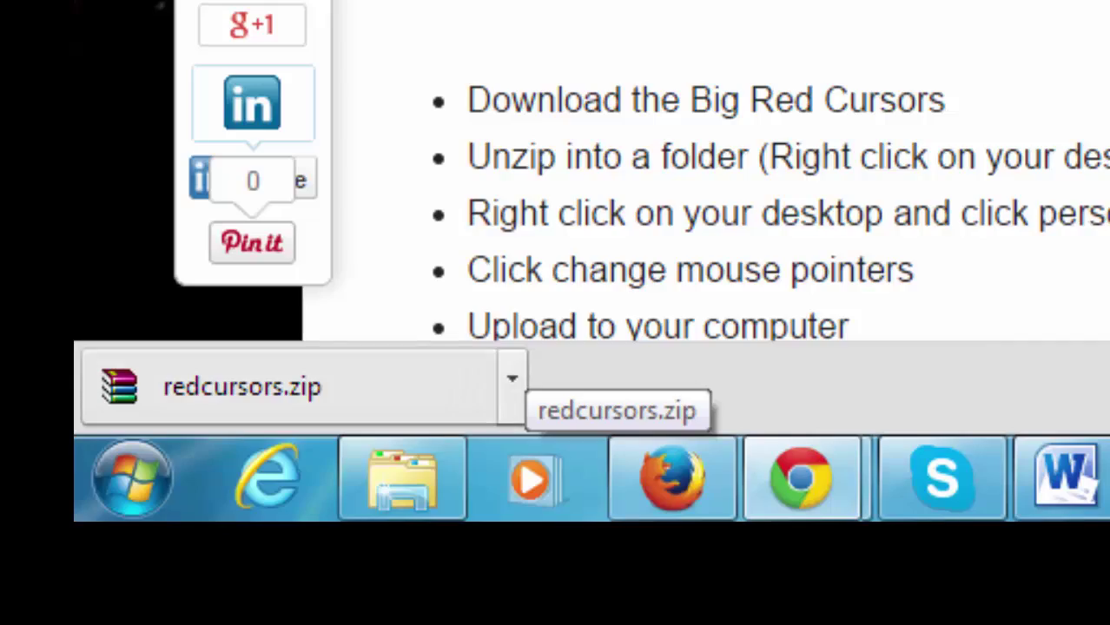
click(512, 378)
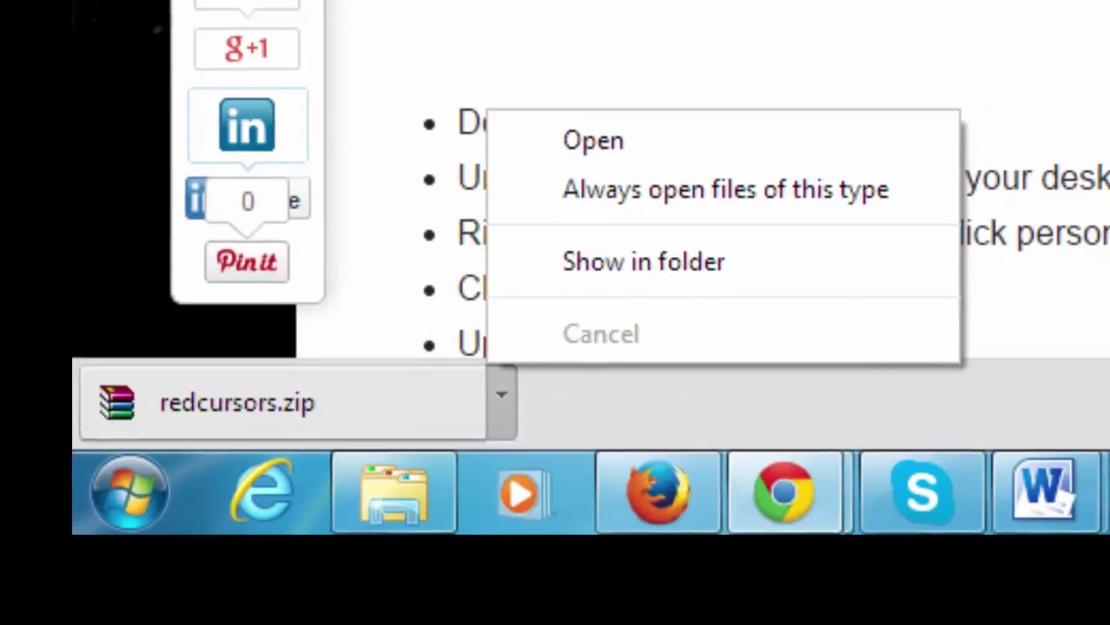
click(603, 126)
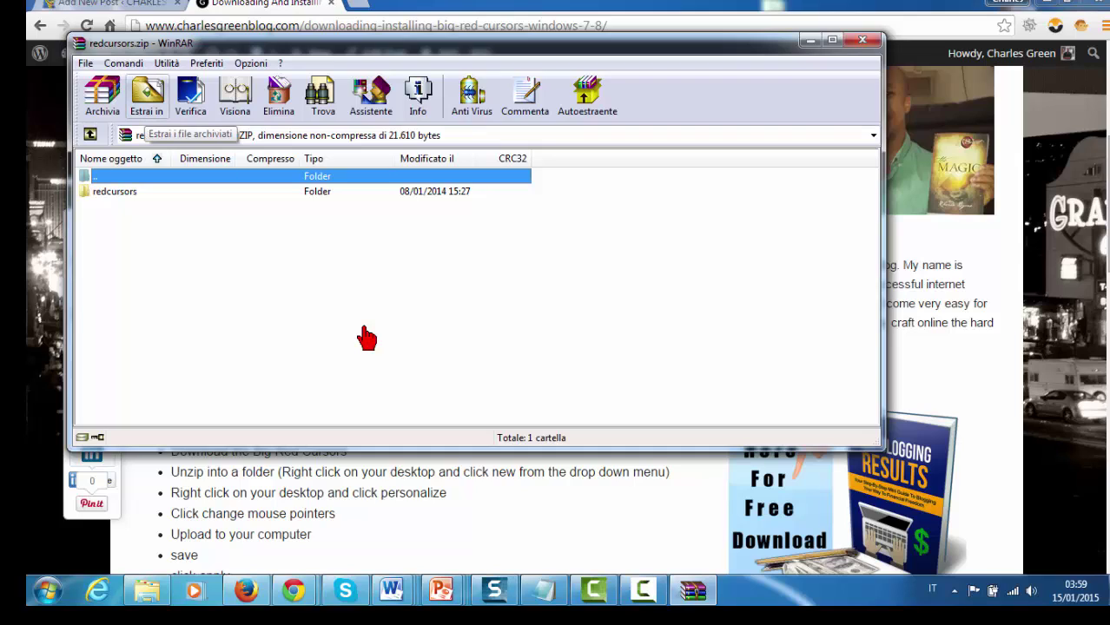
key(alt+e)
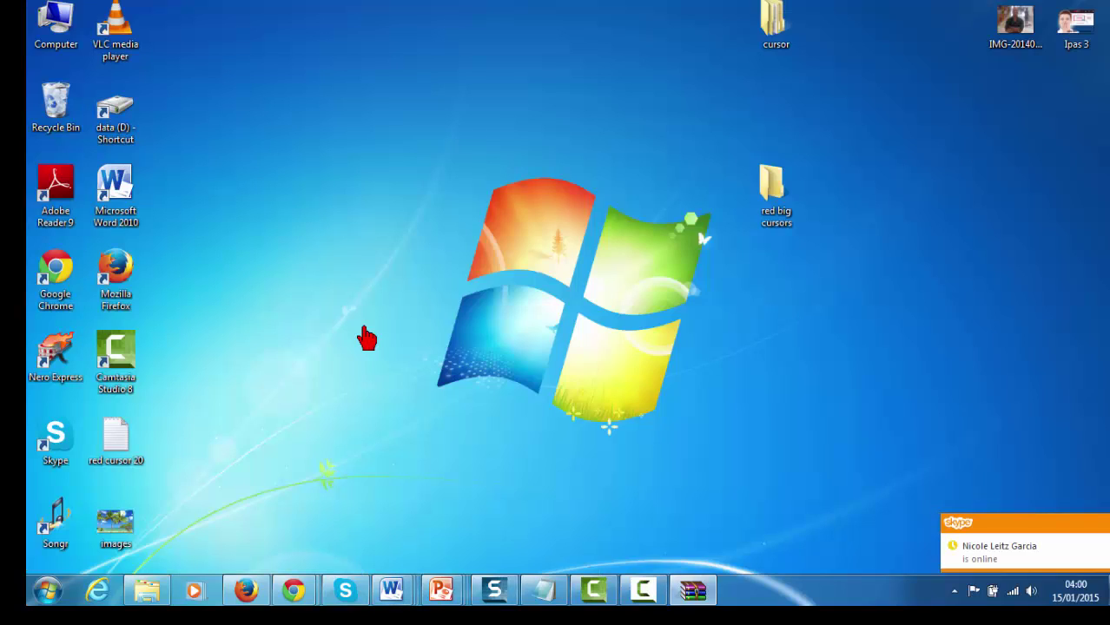
Open the desktop's Personalization settings to reach the mouse pointer options.
right_click(405, 171)
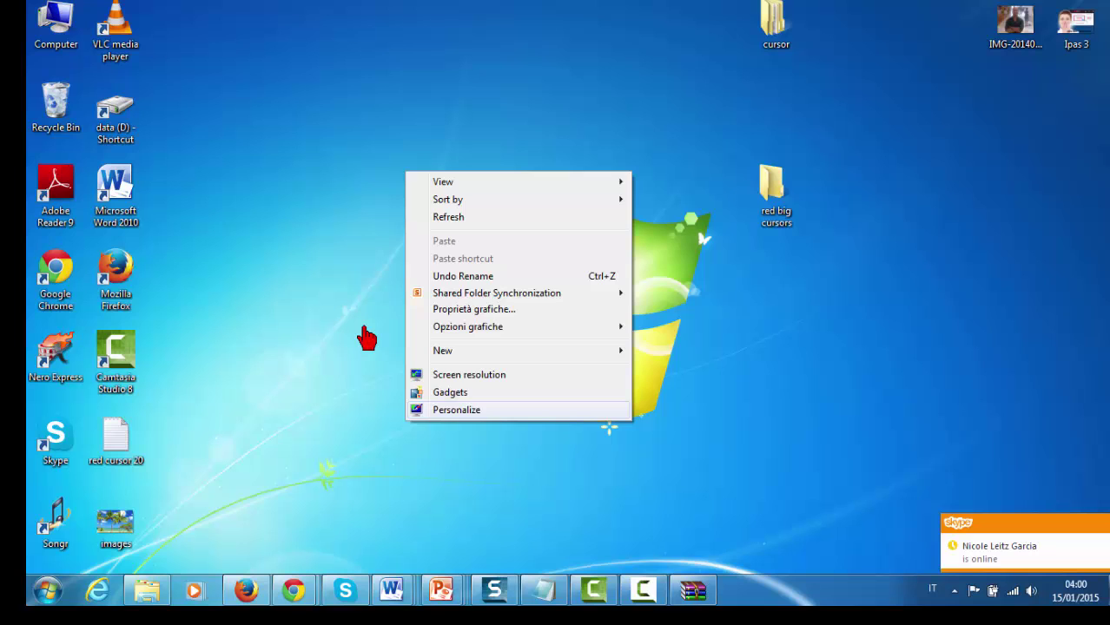
key(Return)
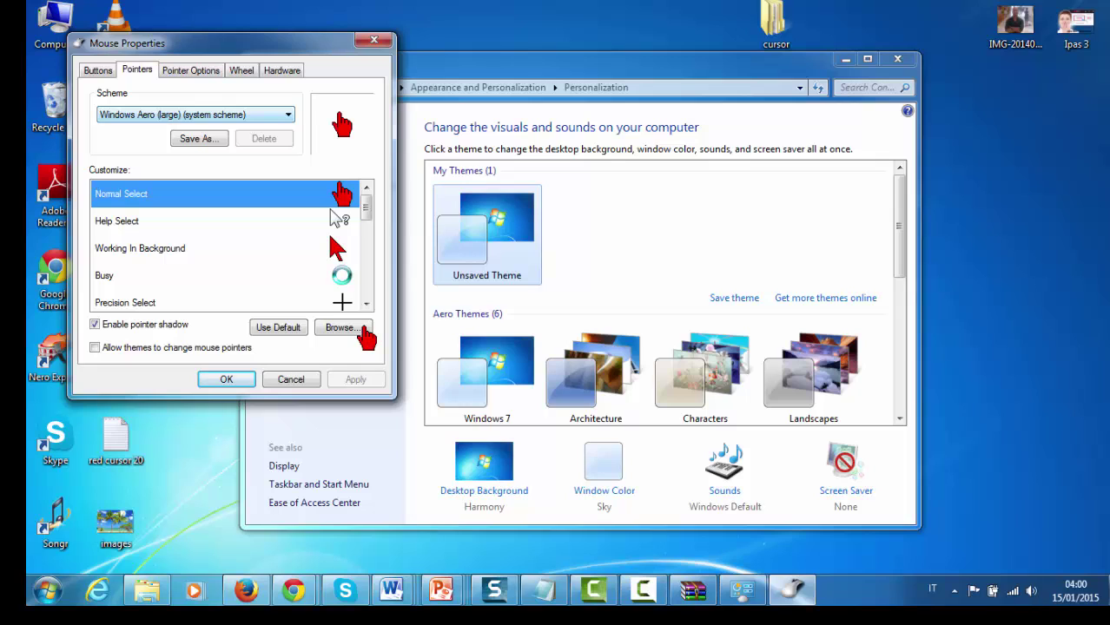
key(alt+Down)
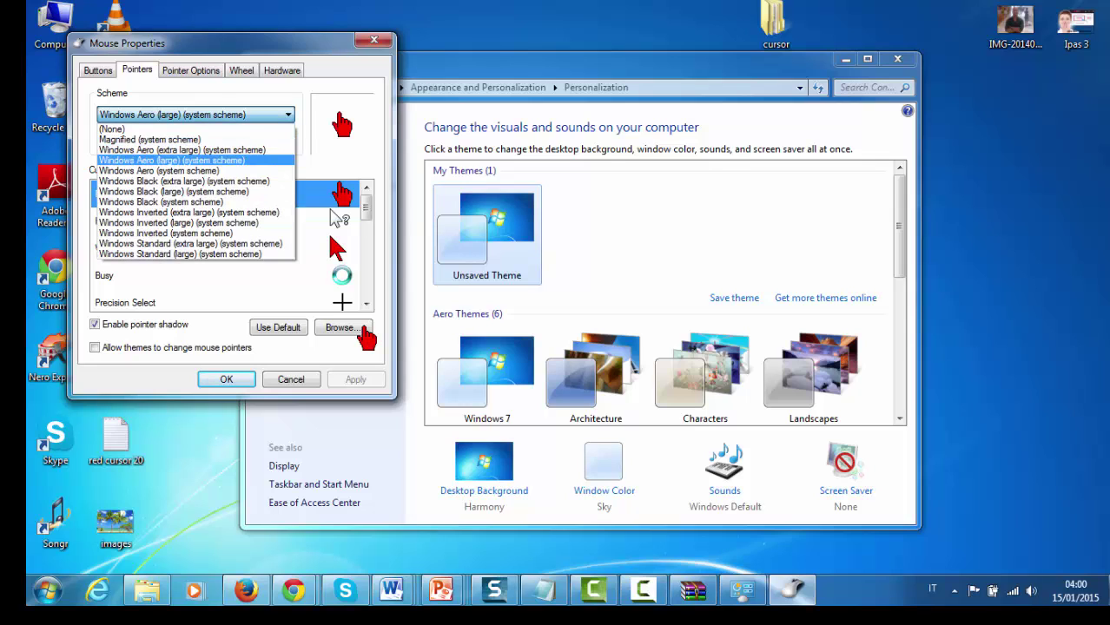
key(Up)
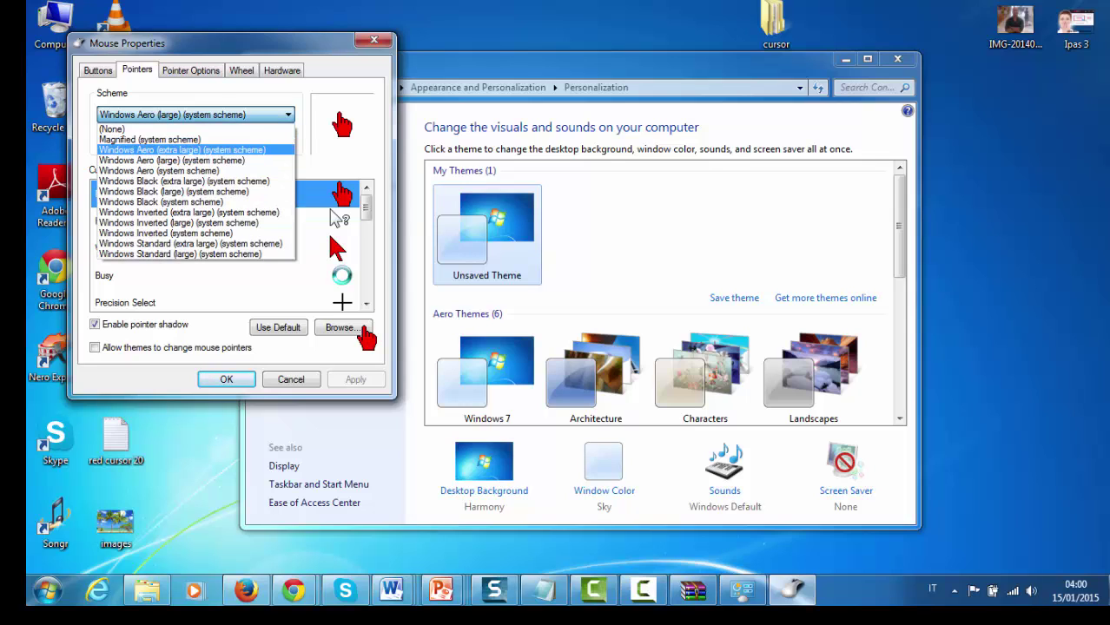
key(Escape)
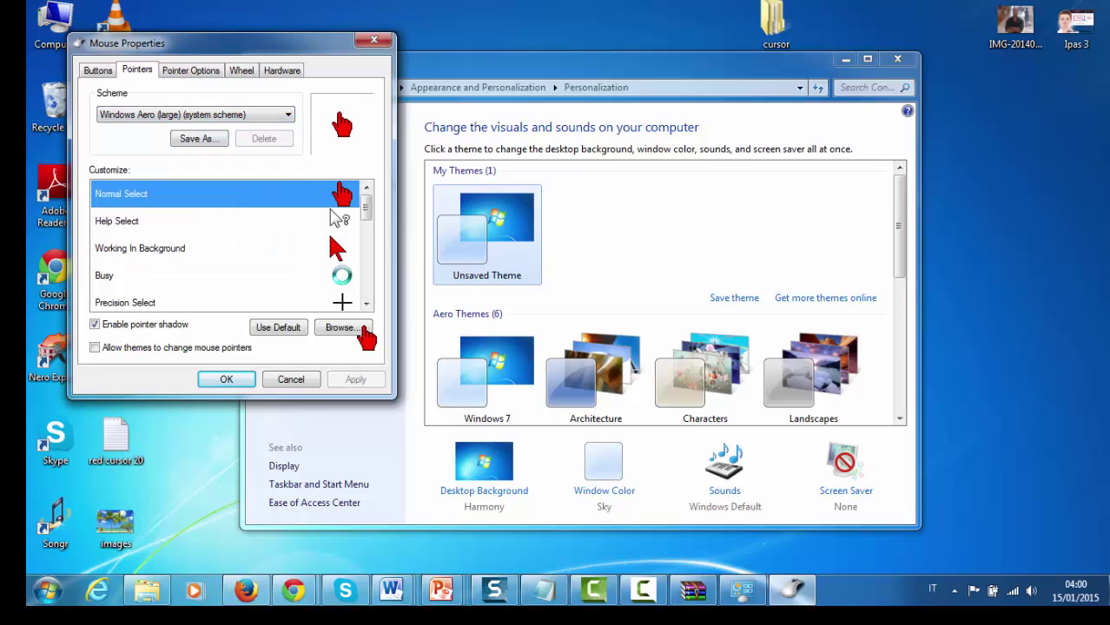
Choose the Help Select pointer and browse for its replacement in the redcursors folder inside the desktop's cursor folder.
scroll(364, 337, down, 3)
scroll(365, 337, up, 2)
scroll(364, 329, up, 1)
key(Down)
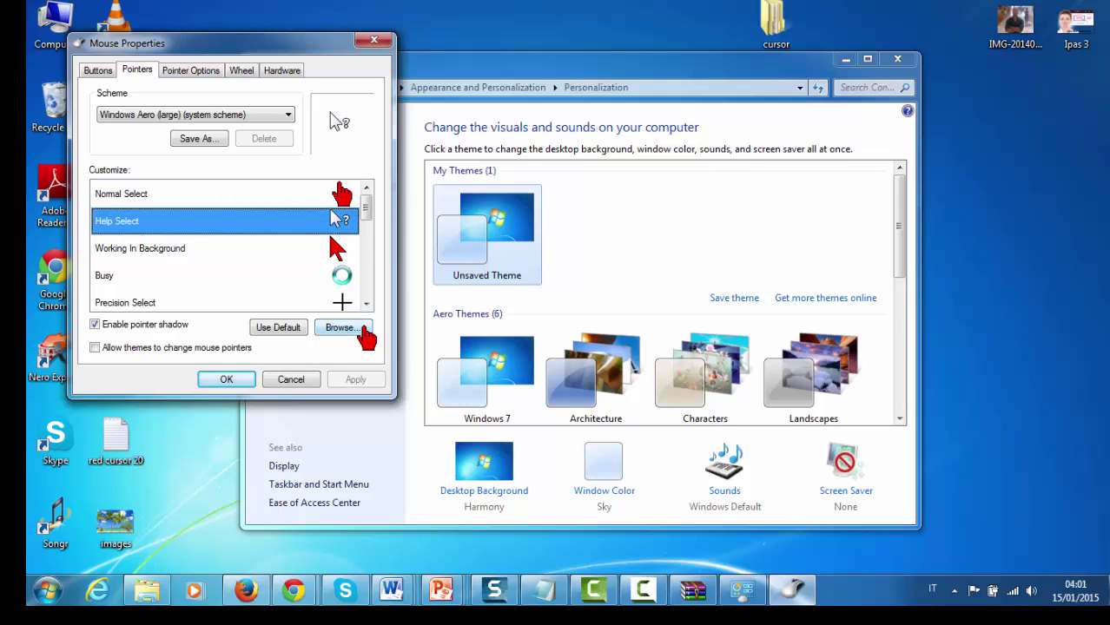
click(363, 328)
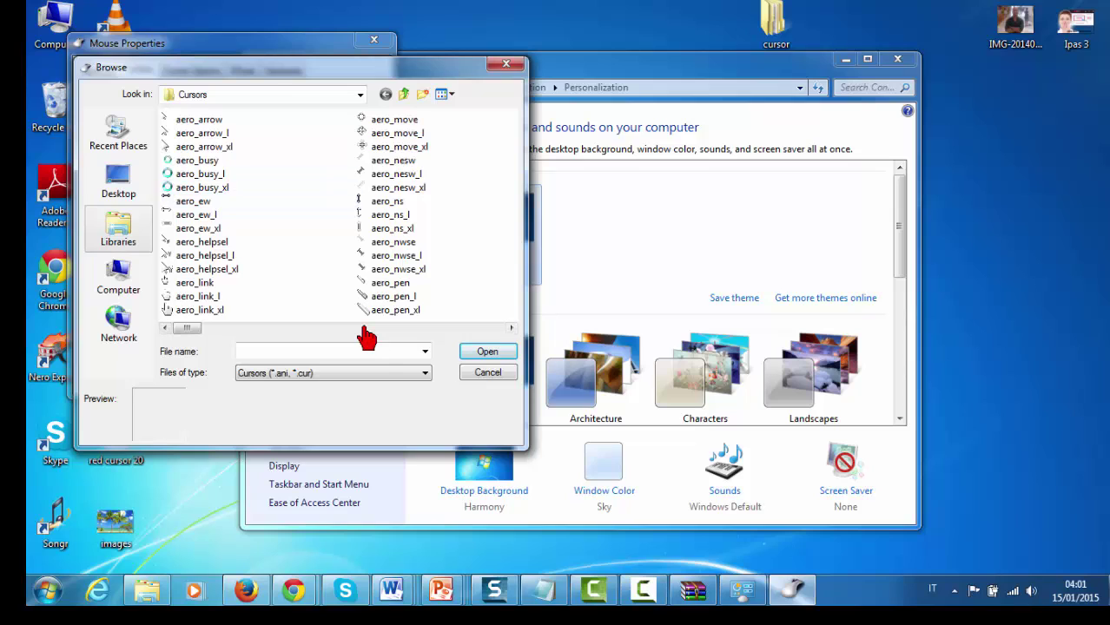
click(118, 182)
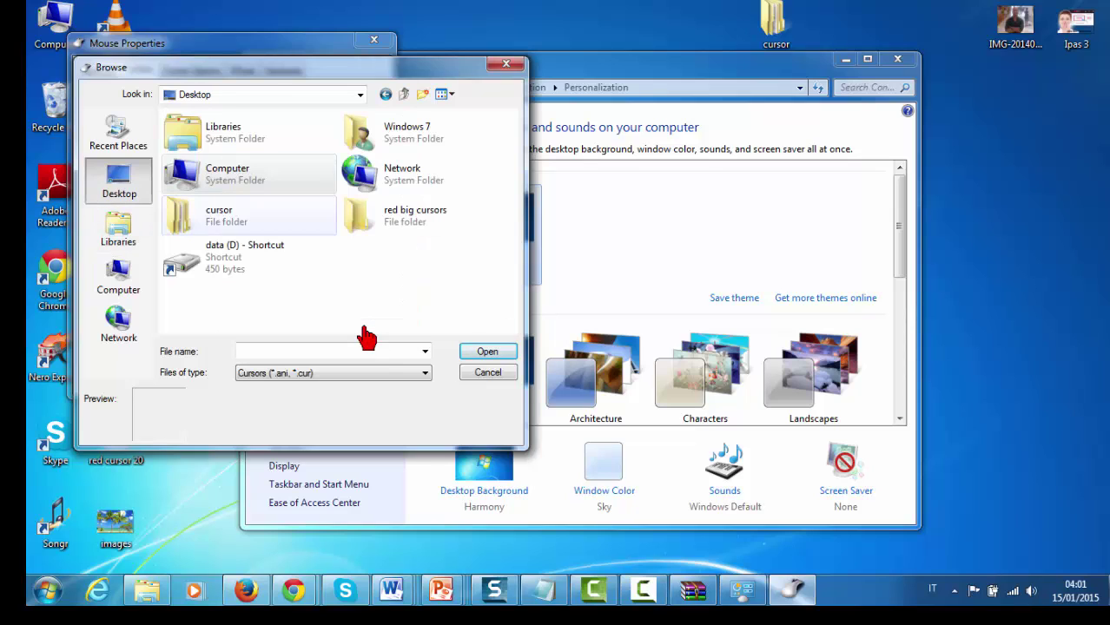
double_click(219, 215)
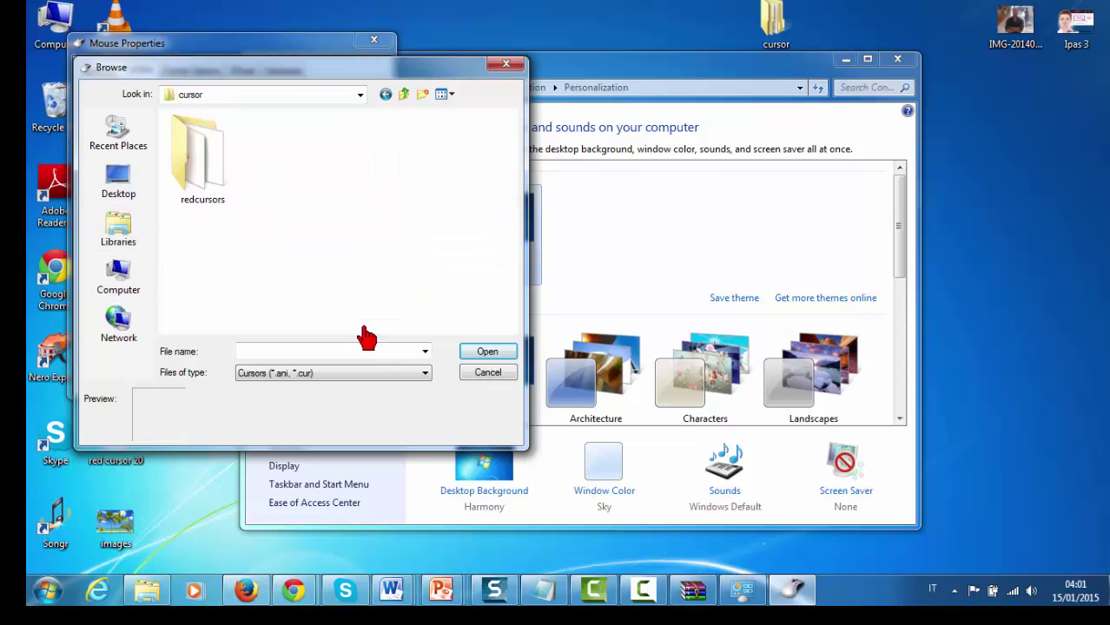
double_click(202, 160)
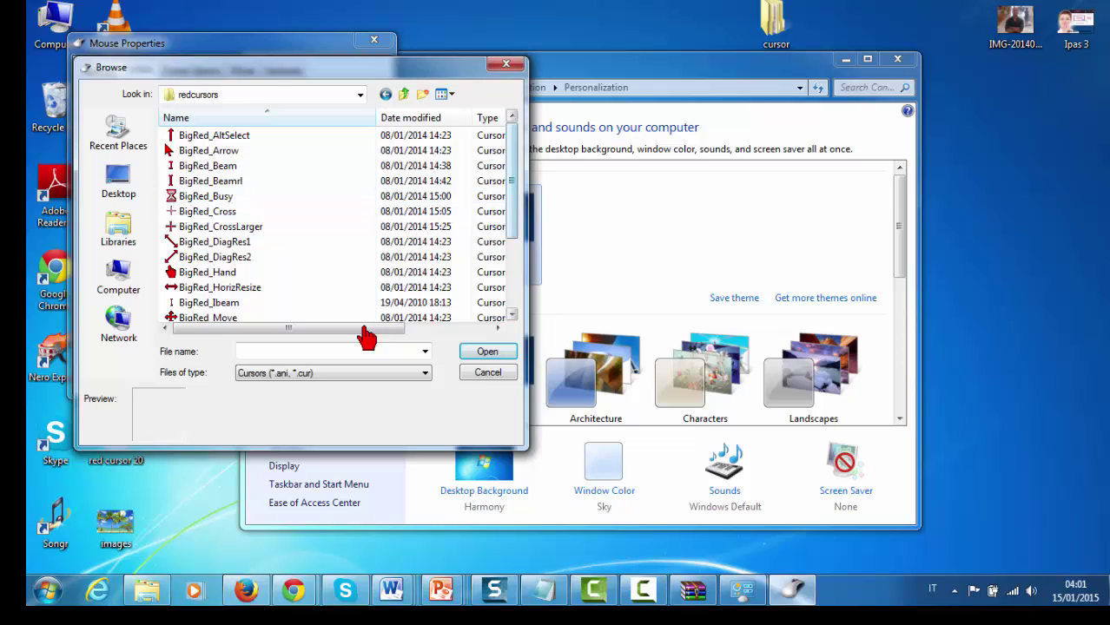
Assign the BigRed_Arrow cursor file to the Help Select pointer.
scroll(367, 337, down, 1)
scroll(367, 336, down, 1)
scroll(367, 337, up, 1)
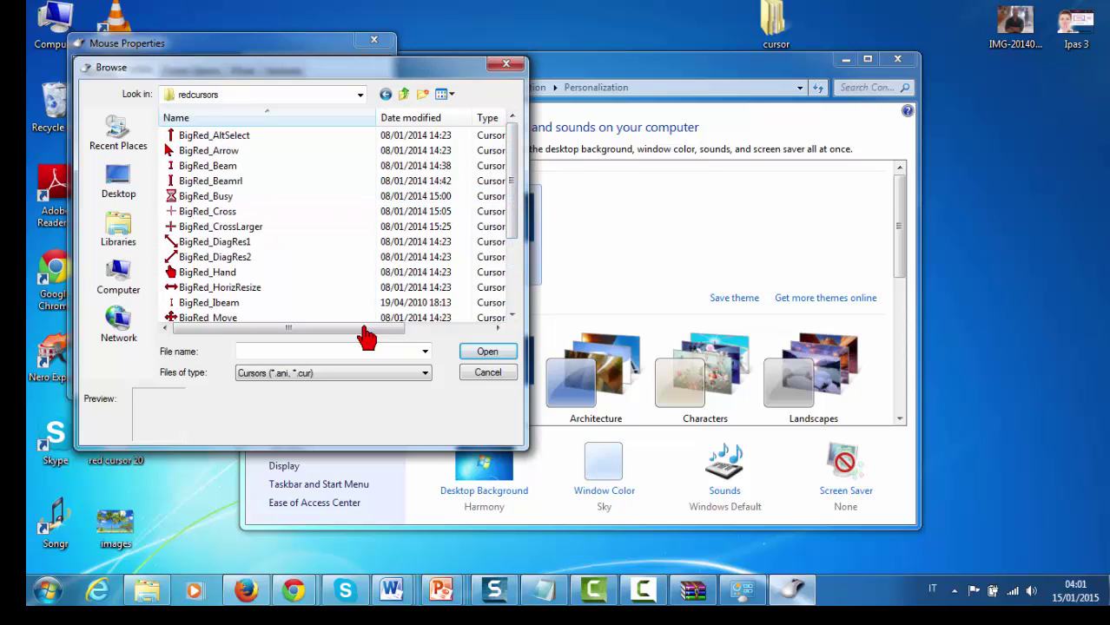
click(208, 150)
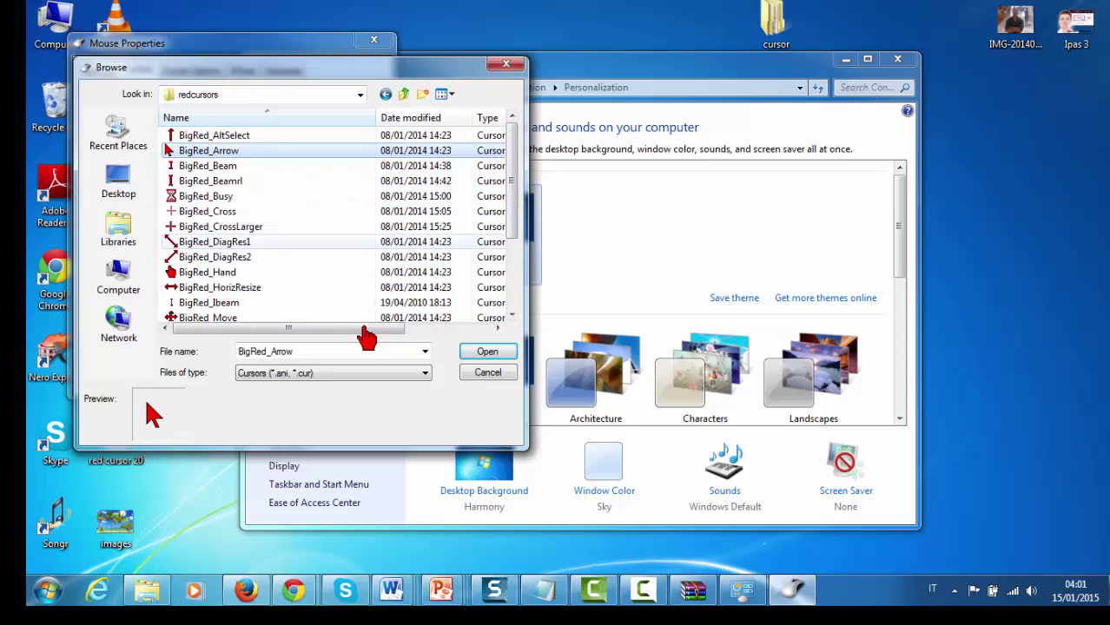
key(Return)
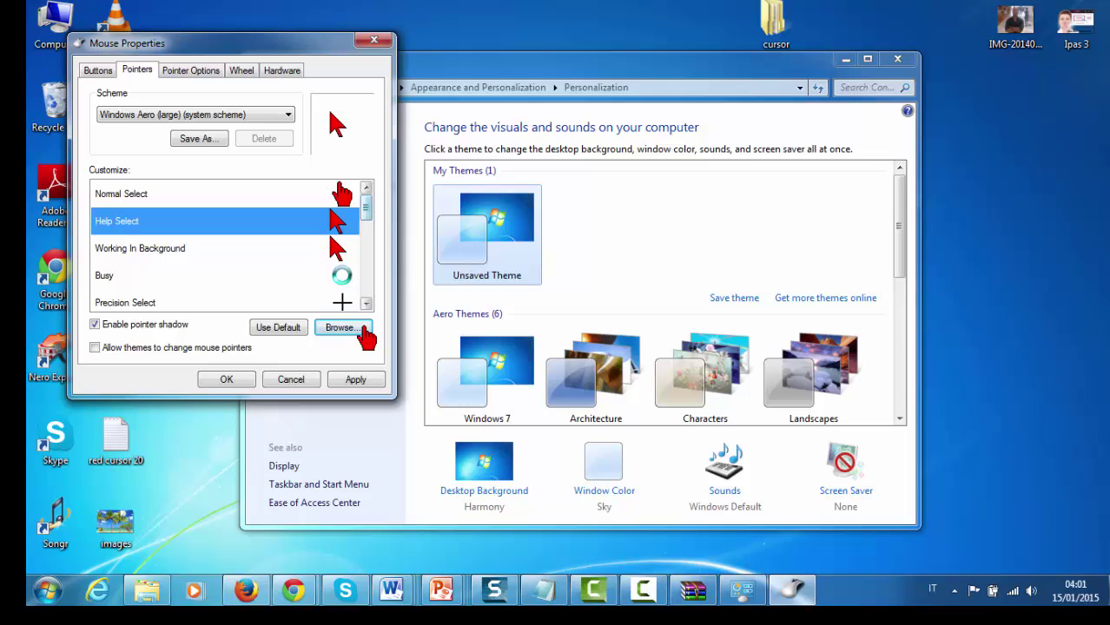
Assign the BigRed_Hand cursor file to the Move pointer, and close the mouse and Personalization settings with the changes saved.
scroll(365, 335, down, 2)
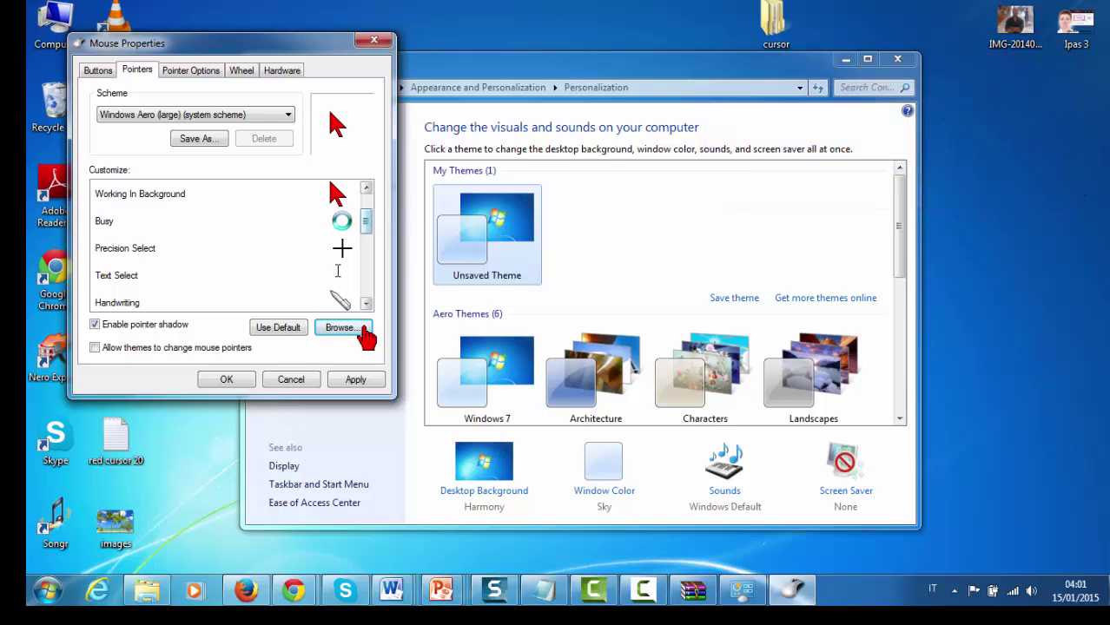
scroll(366, 336, down, 2)
scroll(367, 336, down, 4)
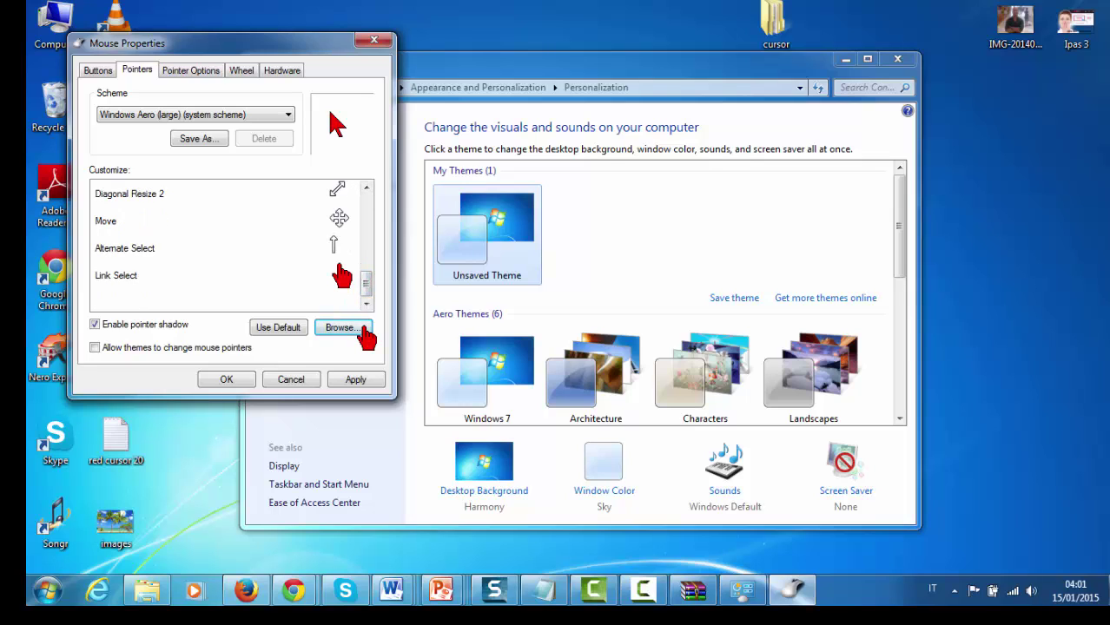
click(224, 220)
click(364, 328)
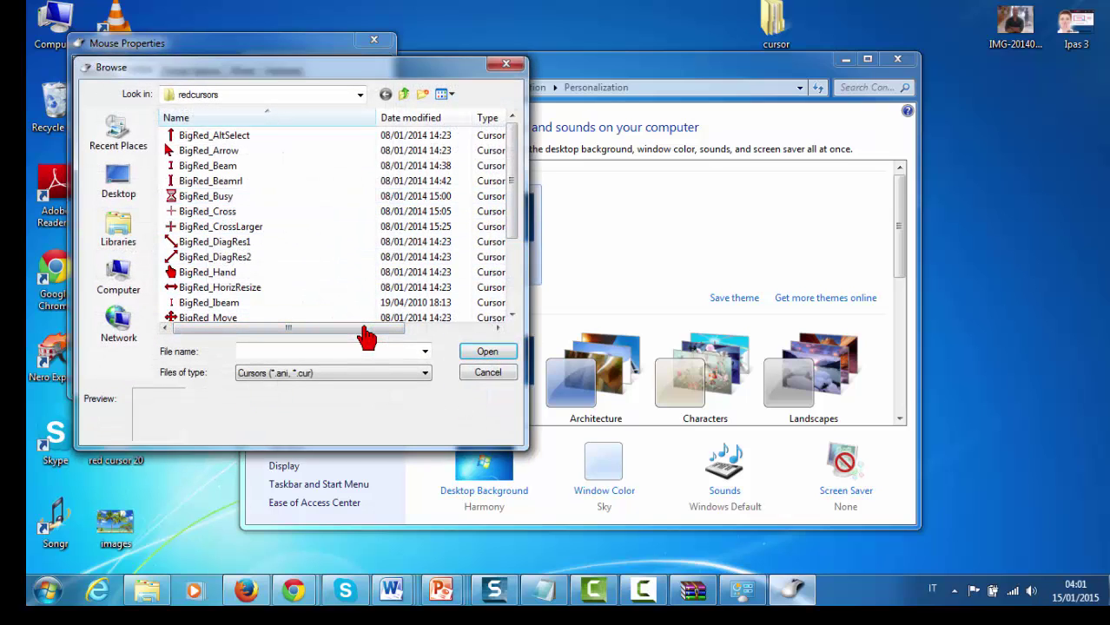
scroll(367, 336, down, 2)
scroll(366, 336, down, 1)
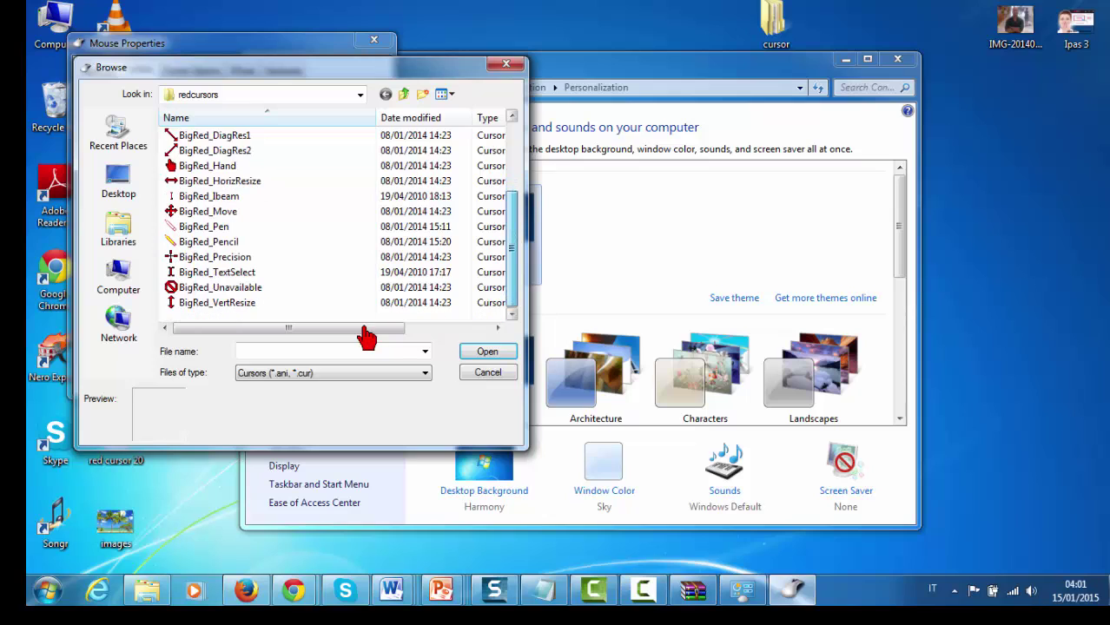
scroll(366, 336, up, 3)
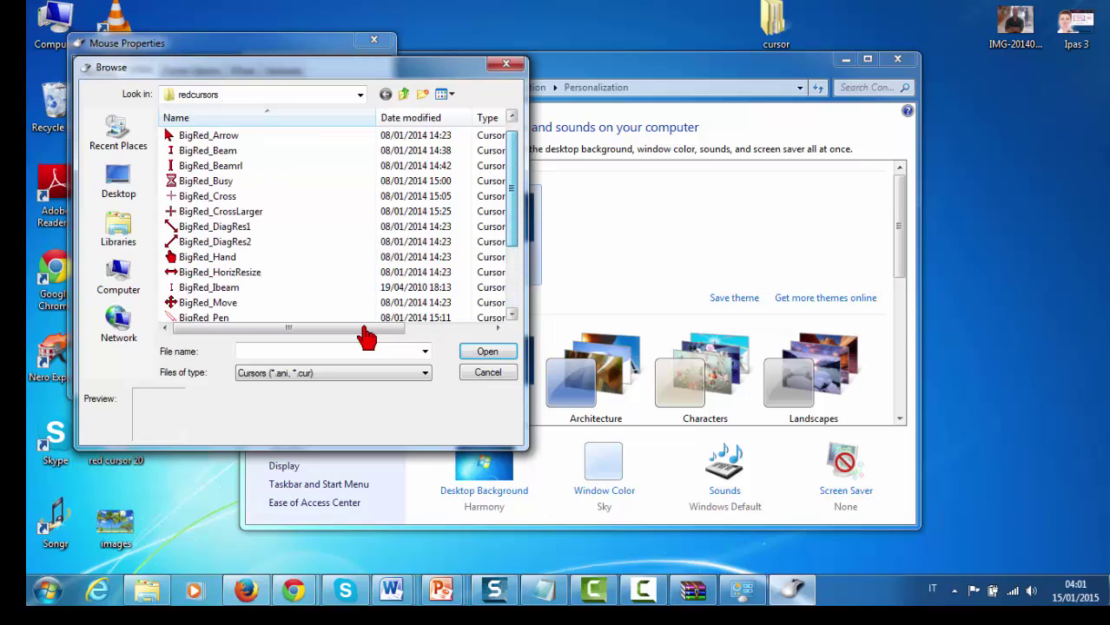
click(206, 271)
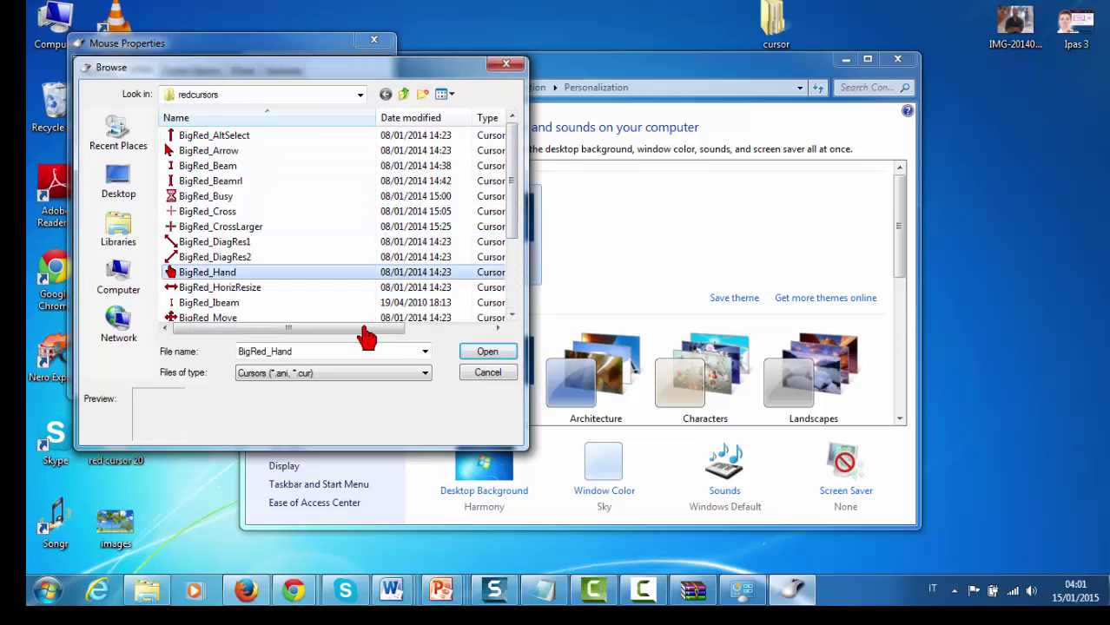
key(Return)
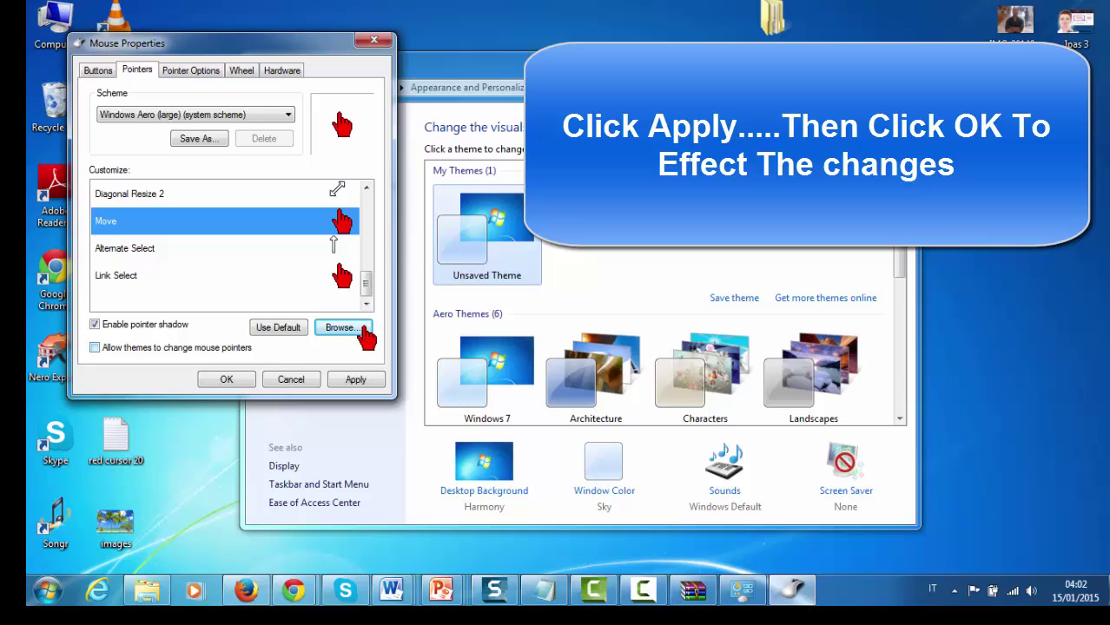
key(Return)
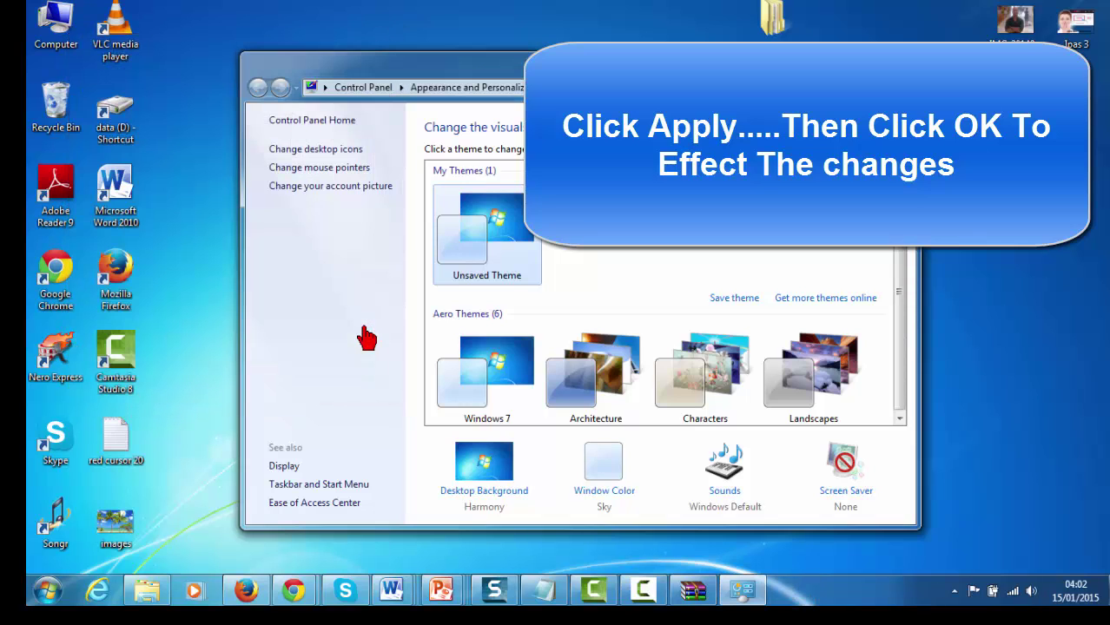
key(alt+F4)
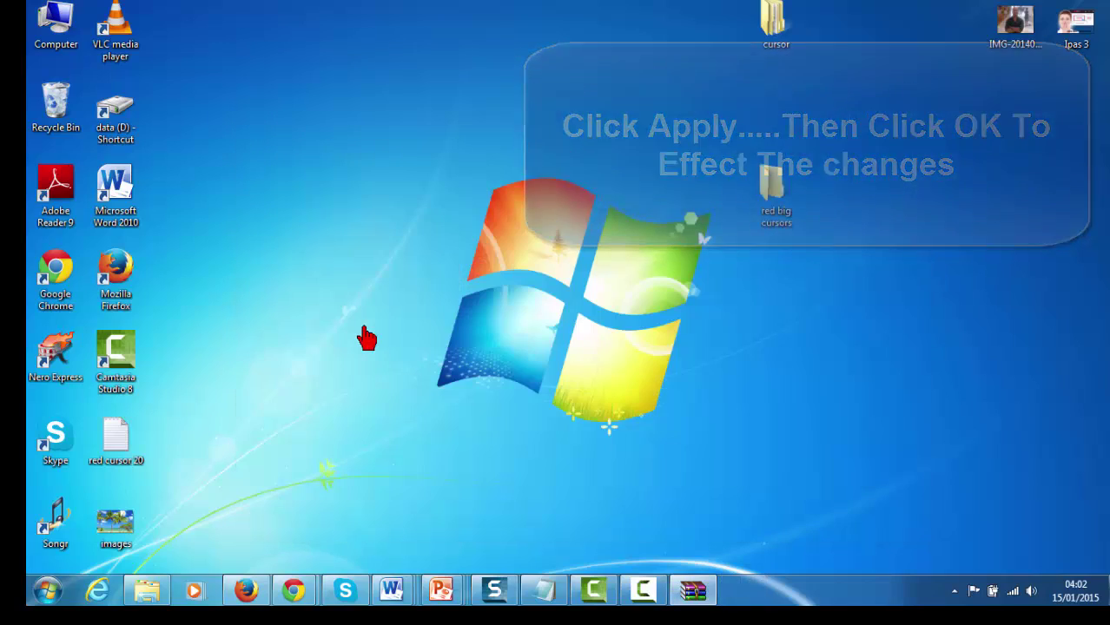